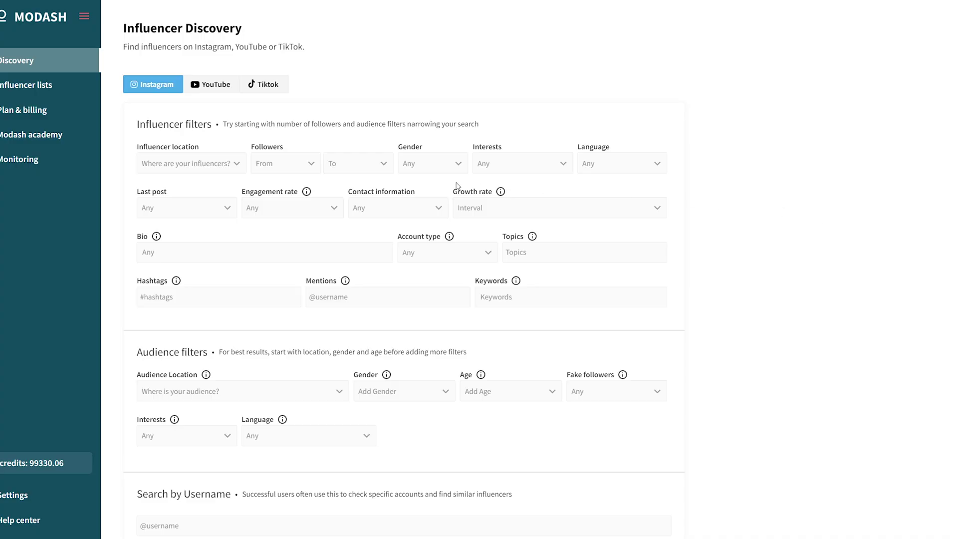
Set the minimum follower count to 10,000 for the 10,000–100,000 range
{"action": "left_click", "coordinate": [284, 163]}
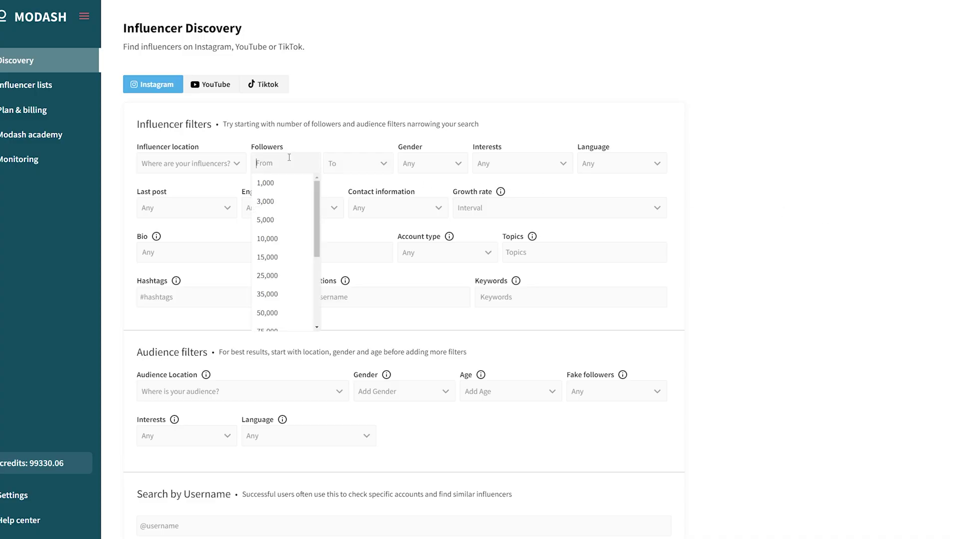
{"action": "left_click", "coordinate": [290, 238]}
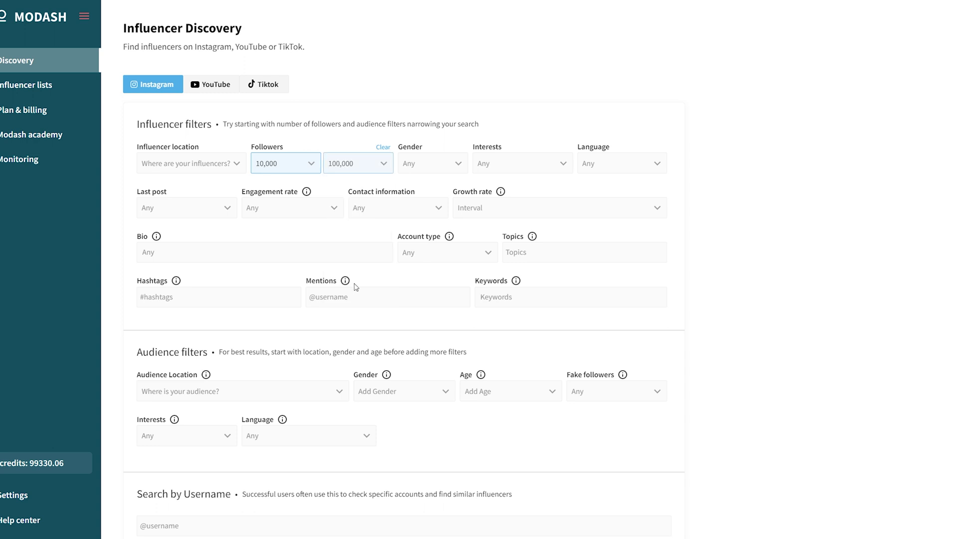
{"action": "scroll", "coordinate": [355, 284], "scroll_direction": "down", "scroll_amount": 2}
Add London, United Kingdom as the audience location
{"action": "left_click", "coordinate": [196, 311]}
{"action": "type", "text": "london"}
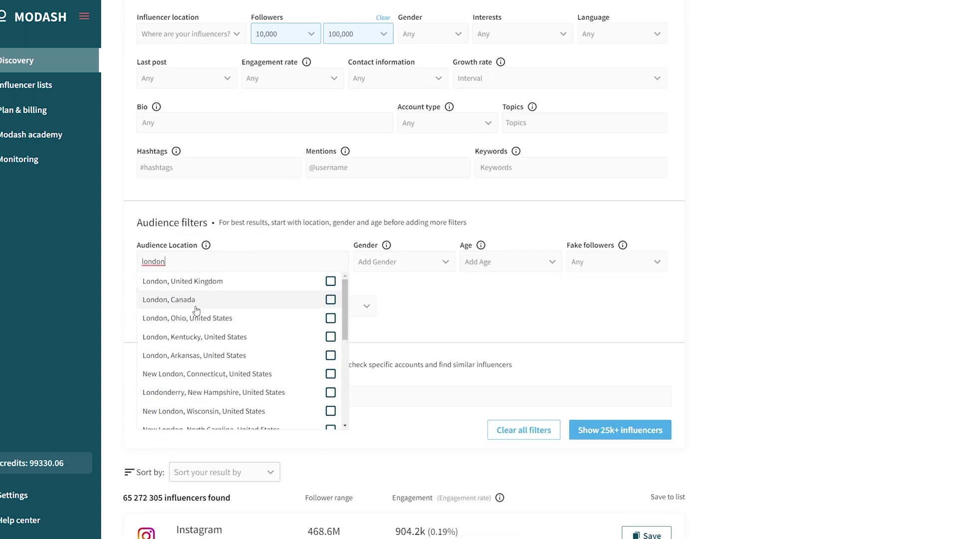
{"action": "left_click", "coordinate": [211, 290]}
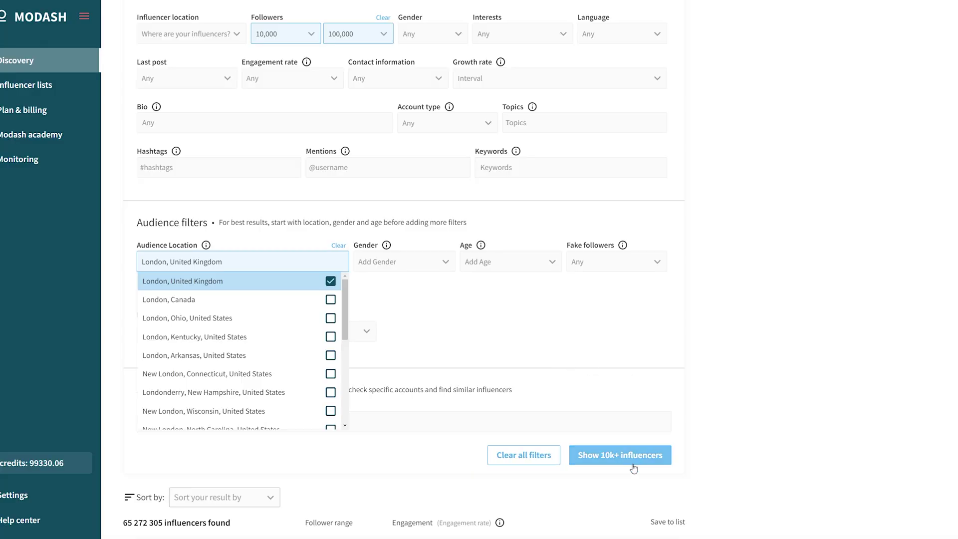
Show the 10k+ matching influencers and scroll through the results list
{"action": "left_click", "coordinate": [634, 468]}
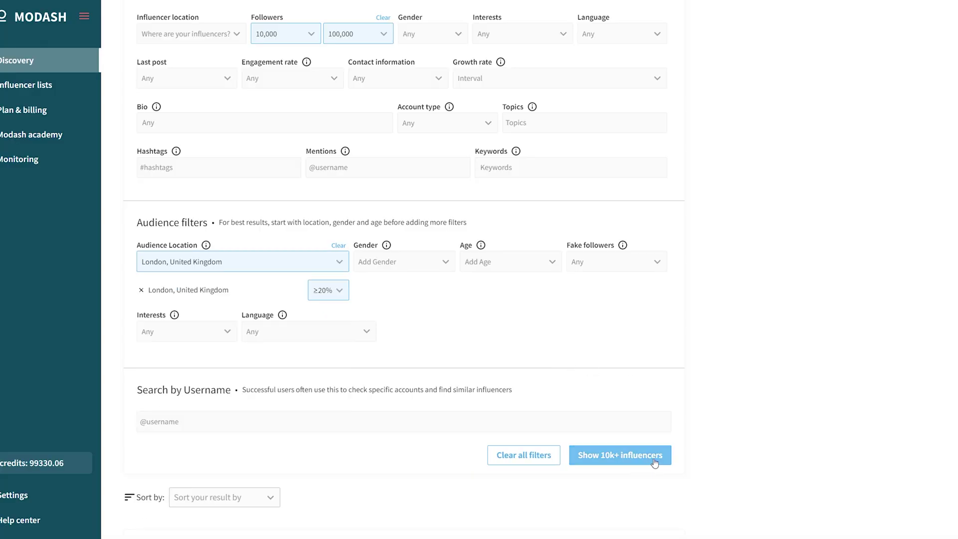
{"action": "scroll", "coordinate": [723, 441], "scroll_direction": "down", "scroll_amount": 3}
{"action": "scroll", "coordinate": [723, 441], "scroll_direction": "down", "scroll_amount": 6}
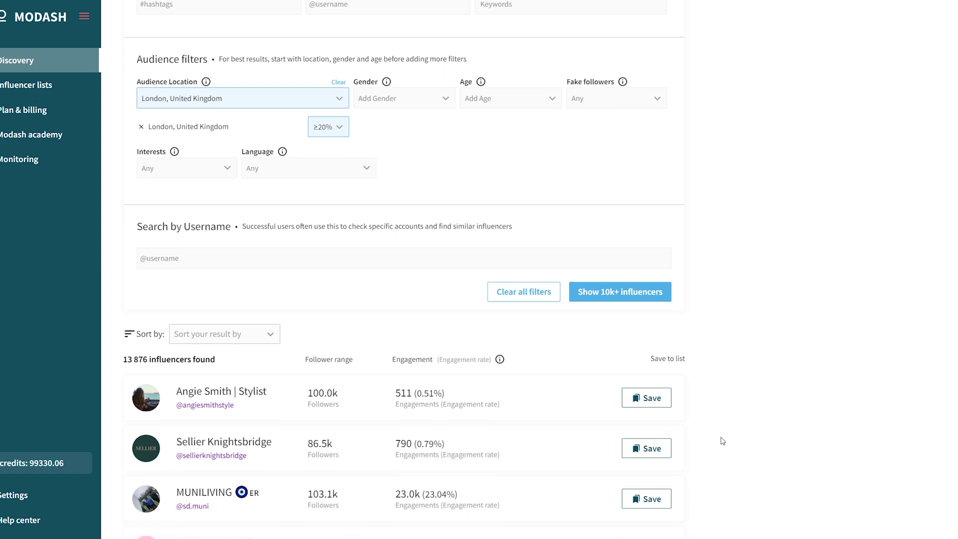
{"action": "scroll", "coordinate": [722, 441], "scroll_direction": "down", "scroll_amount": 3}
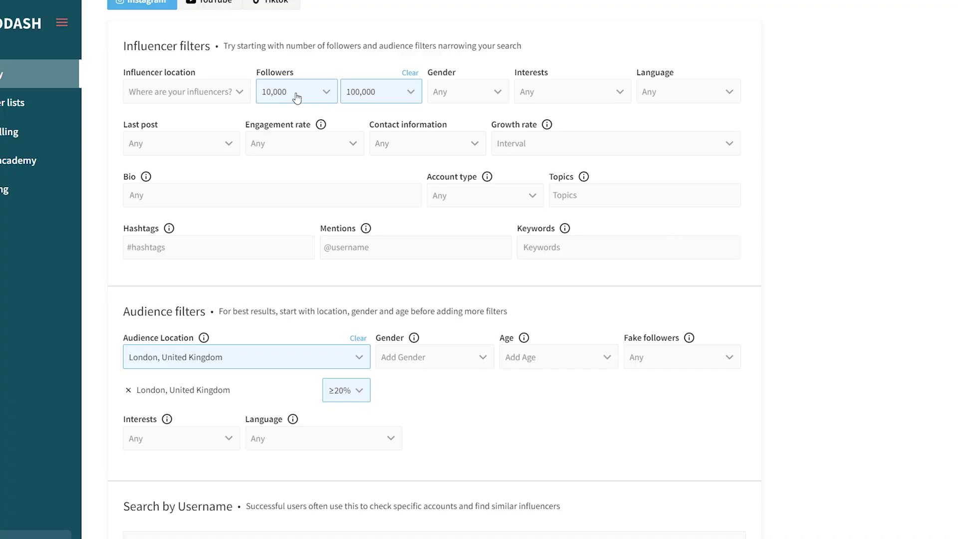
{"action": "left_click", "coordinate": [297, 98]}
{"action": "left_click", "coordinate": [294, 134]}
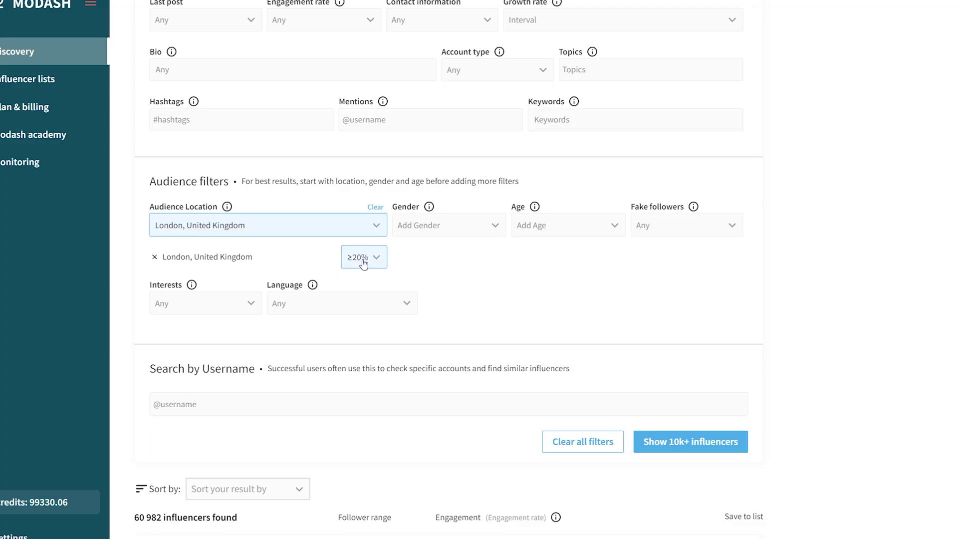
{"action": "left_click", "coordinate": [364, 258]}
{"action": "left_click", "coordinate": [367, 288]}
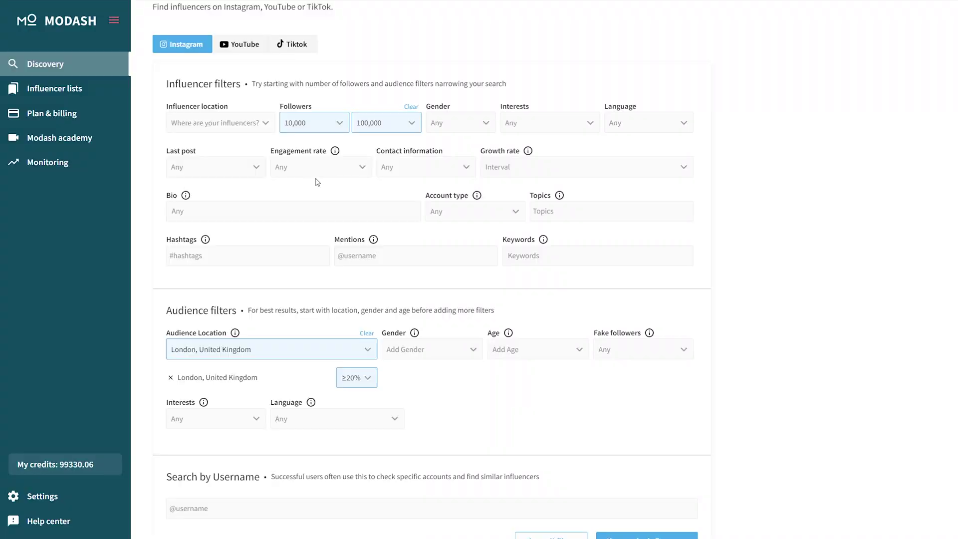
{"action": "left_click", "coordinate": [314, 170]}
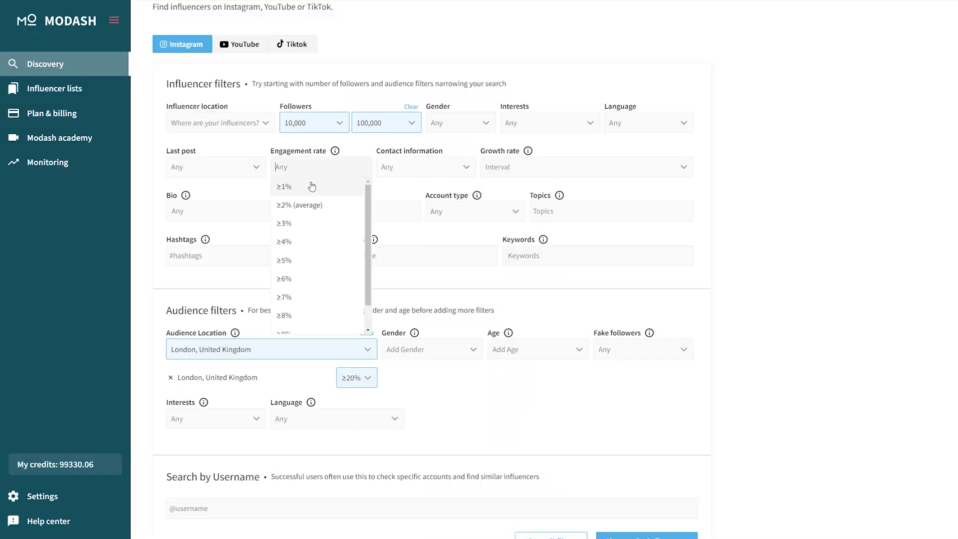
Require at least 1% engagement rate and refresh the influencer results
{"action": "left_click", "coordinate": [287, 187]}
{"action": "scroll", "coordinate": [823, 296], "scroll_direction": "down", "scroll_amount": 4}
{"action": "left_click", "coordinate": [663, 367]}
{"action": "scroll", "coordinate": [663, 368], "scroll_direction": "down", "scroll_amount": 3}
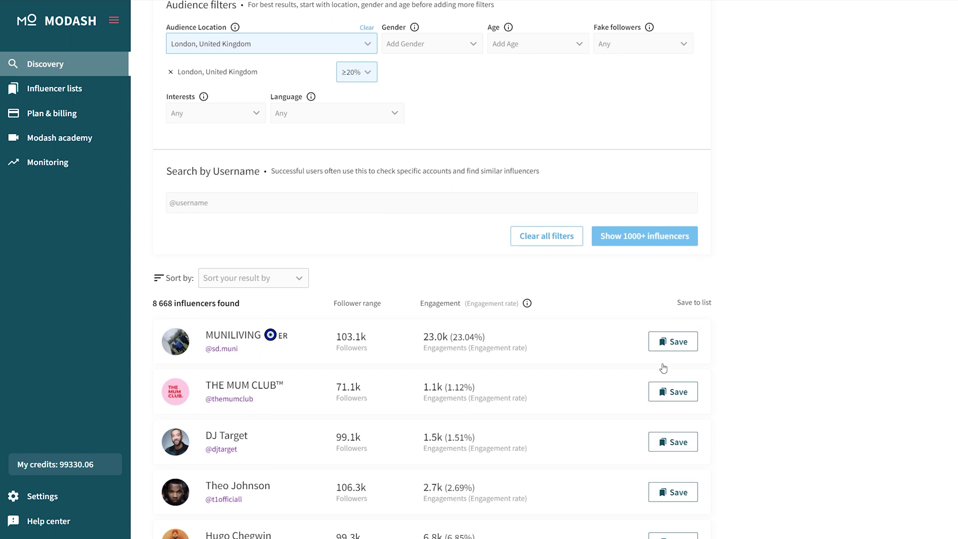
{"action": "scroll", "coordinate": [663, 368], "scroll_direction": "up", "scroll_amount": 3}
{"action": "scroll", "coordinate": [663, 368], "scroll_direction": "up", "scroll_amount": 2}
{"action": "scroll", "coordinate": [663, 368], "scroll_direction": "down", "scroll_amount": 5}
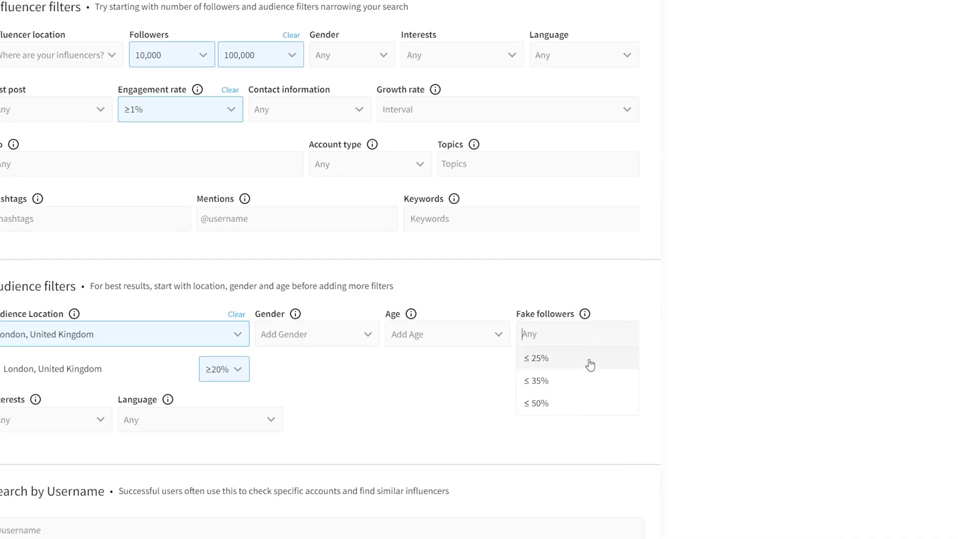
Limit fake followers to at most 25% and show the updated 1000+ results
{"action": "left_click", "coordinate": [599, 372]}
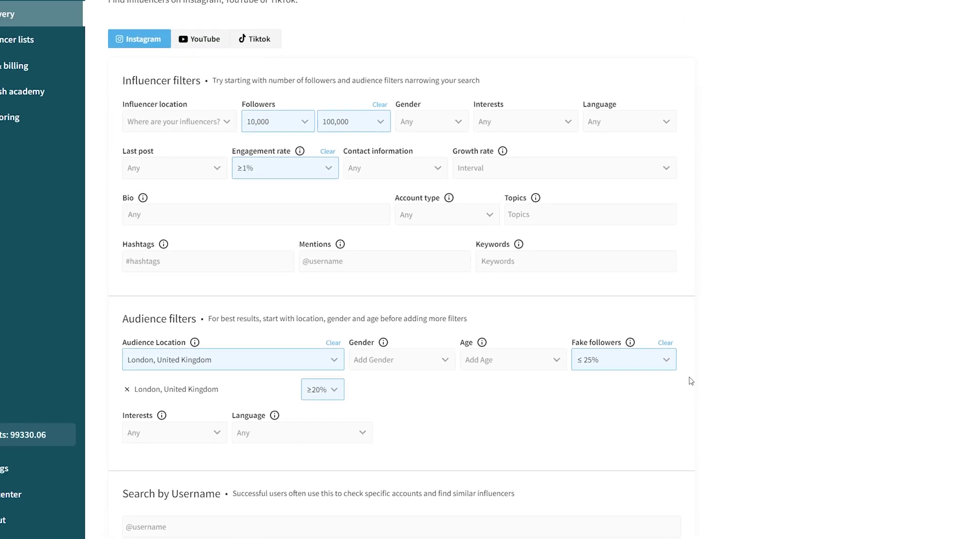
{"action": "scroll", "coordinate": [598, 377], "scroll_direction": "down", "scroll_amount": 3}
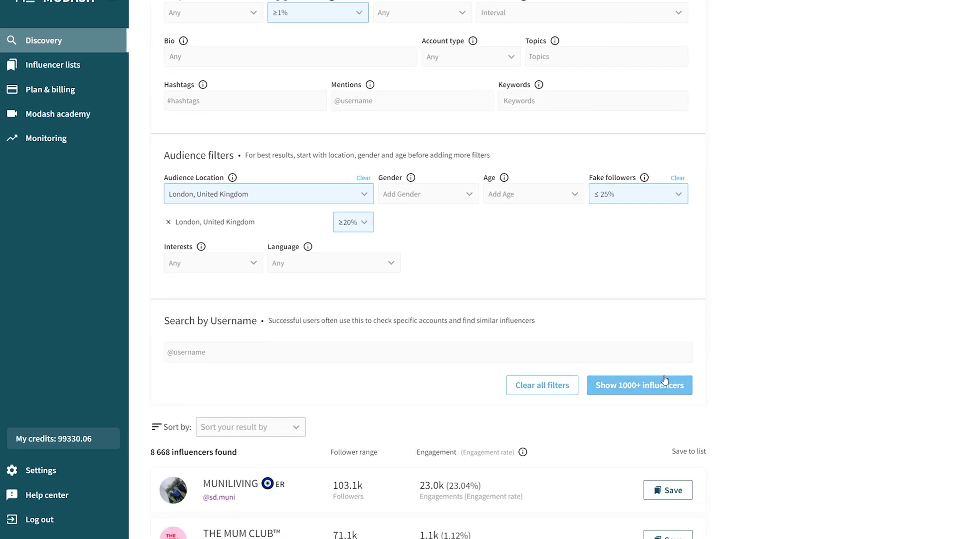
{"action": "left_click", "coordinate": [665, 381]}
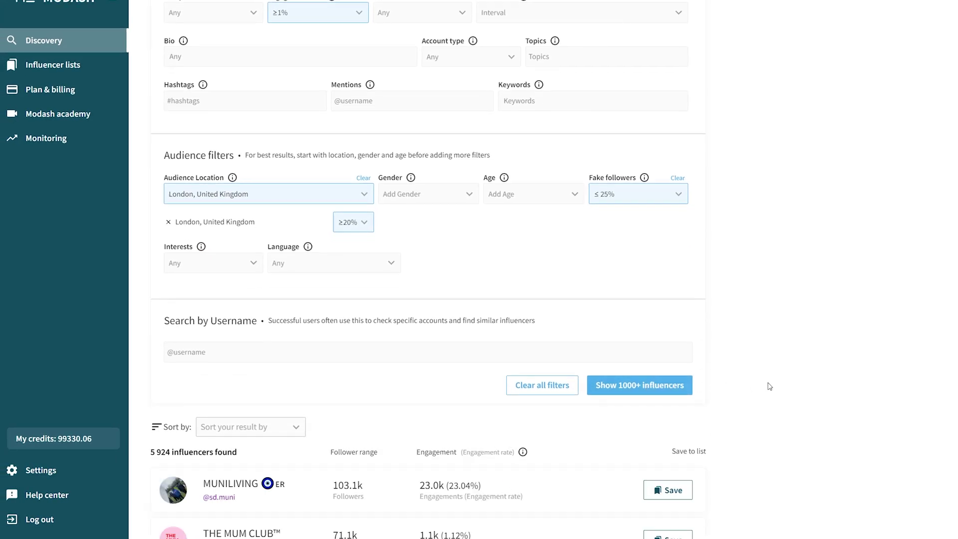
{"action": "scroll", "coordinate": [770, 386], "scroll_direction": "down", "scroll_amount": 5}
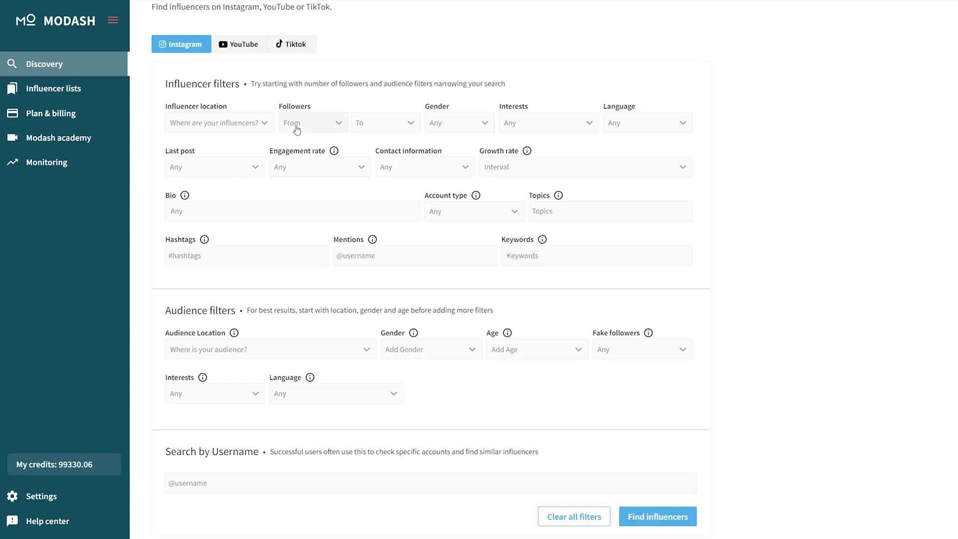
Set followers to 5,000–100,000 and audience location to London, United Kingdom
{"action": "left_click", "coordinate": [297, 129]}
{"action": "left_click", "coordinate": [298, 185]}
{"action": "left_click", "coordinate": [384, 123]}
{"action": "left_click", "coordinate": [364, 253]}
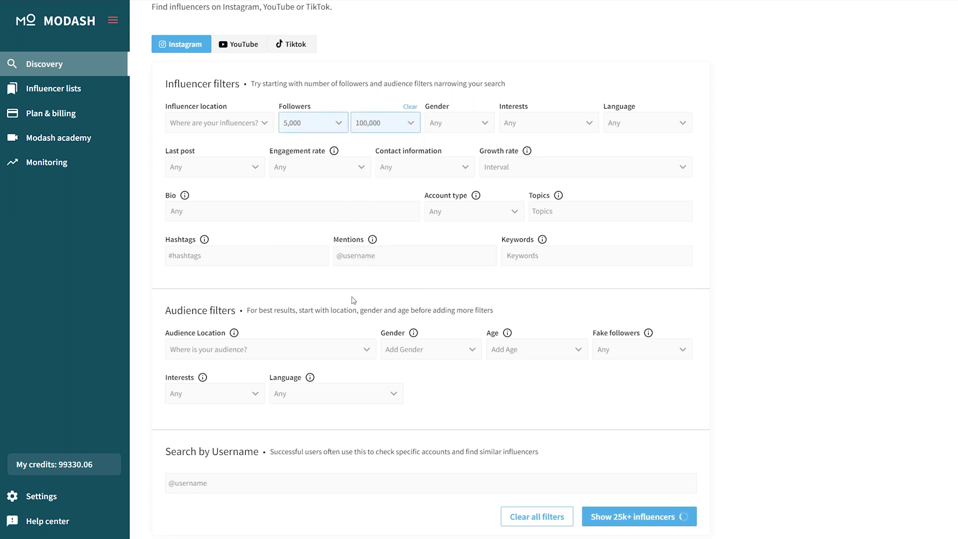
{"action": "type", "text": "london"}
{"action": "scroll", "coordinate": [295, 352], "scroll_direction": "down", "scroll_amount": 2}
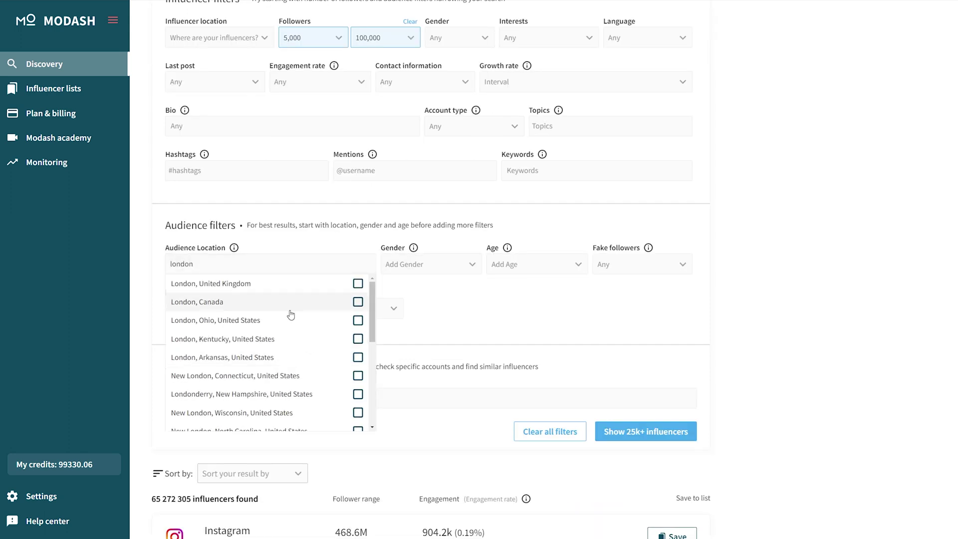
{"action": "left_click", "coordinate": [299, 284]}
{"action": "left_click", "coordinate": [493, 321]}
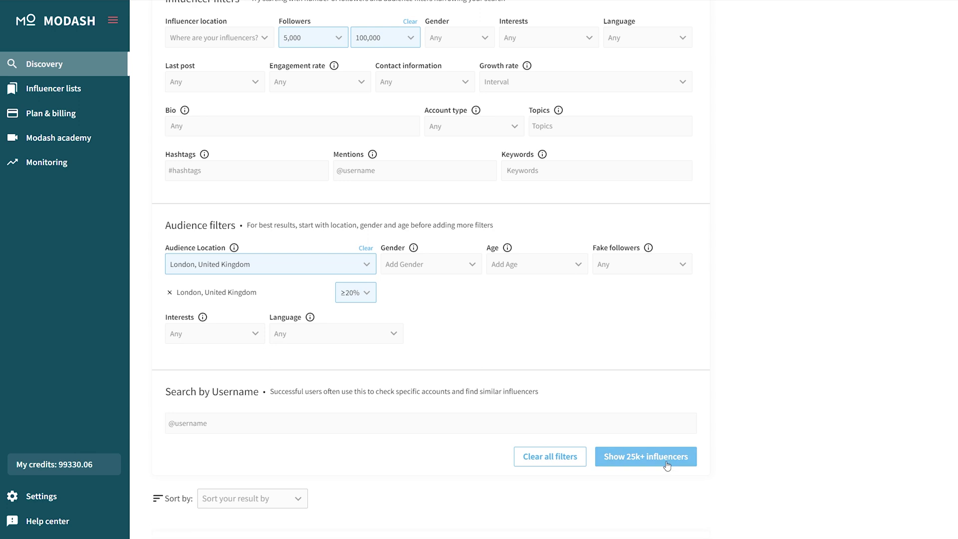
Require at least 1% engagement and at most 25% fake followers
{"action": "left_click", "coordinate": [315, 80]}
{"action": "left_click", "coordinate": [304, 98]}
{"action": "left_click", "coordinate": [621, 265]}
{"action": "left_click", "coordinate": [625, 289]}
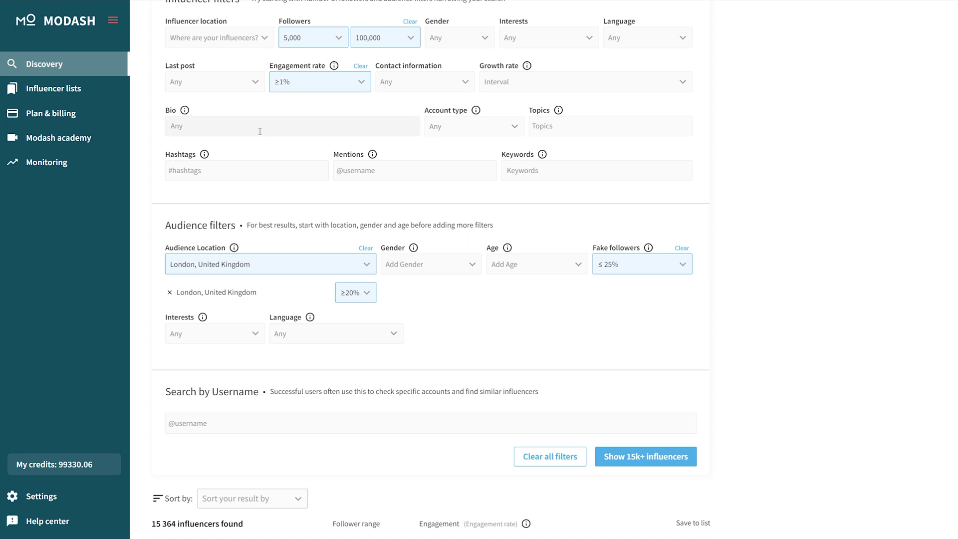
Enter 'dog' as the bio keyword and show the 50+ matching influencers
{"action": "type", "text": "dog"}
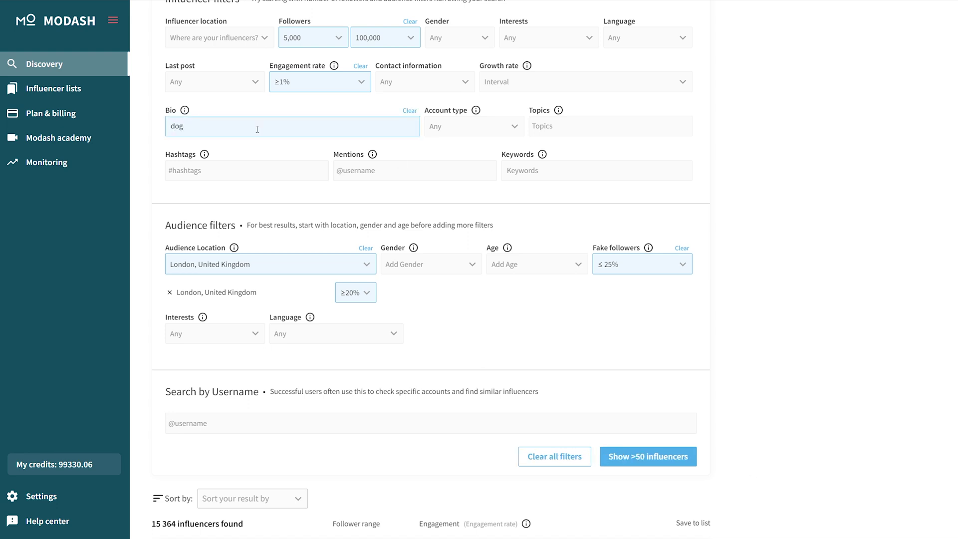
{"action": "left_click", "coordinate": [689, 455]}
{"action": "scroll", "coordinate": [775, 453], "scroll_direction": "down", "scroll_amount": 5}
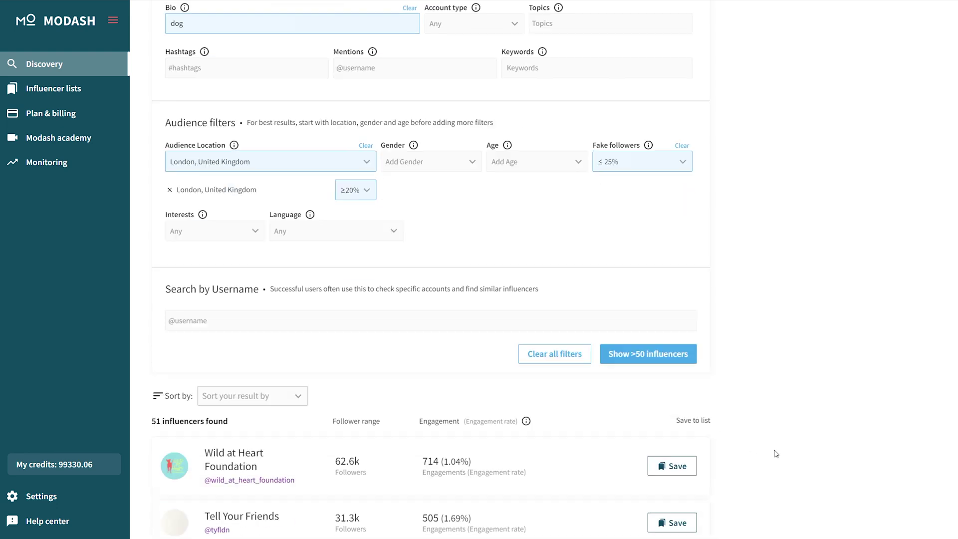
{"action": "scroll", "coordinate": [777, 454], "scroll_direction": "down", "scroll_amount": 6}
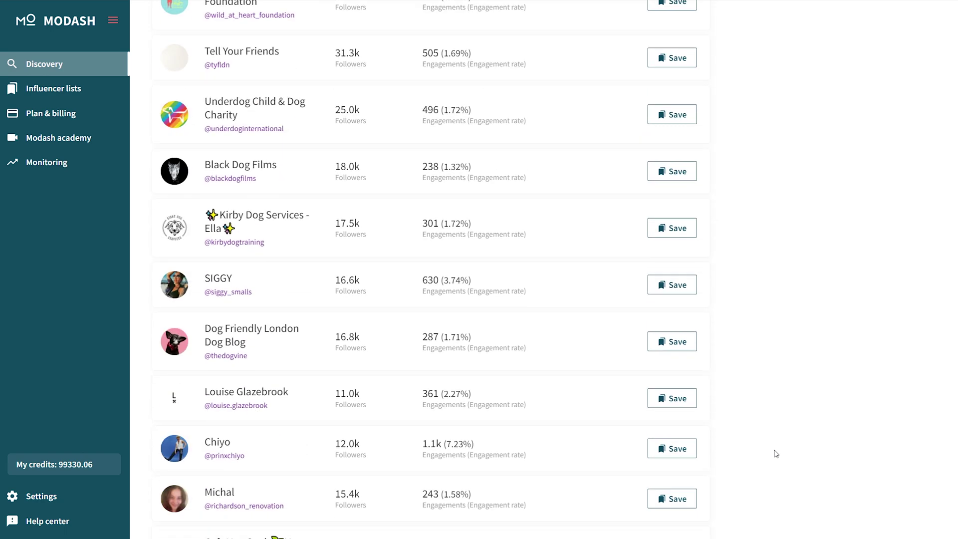